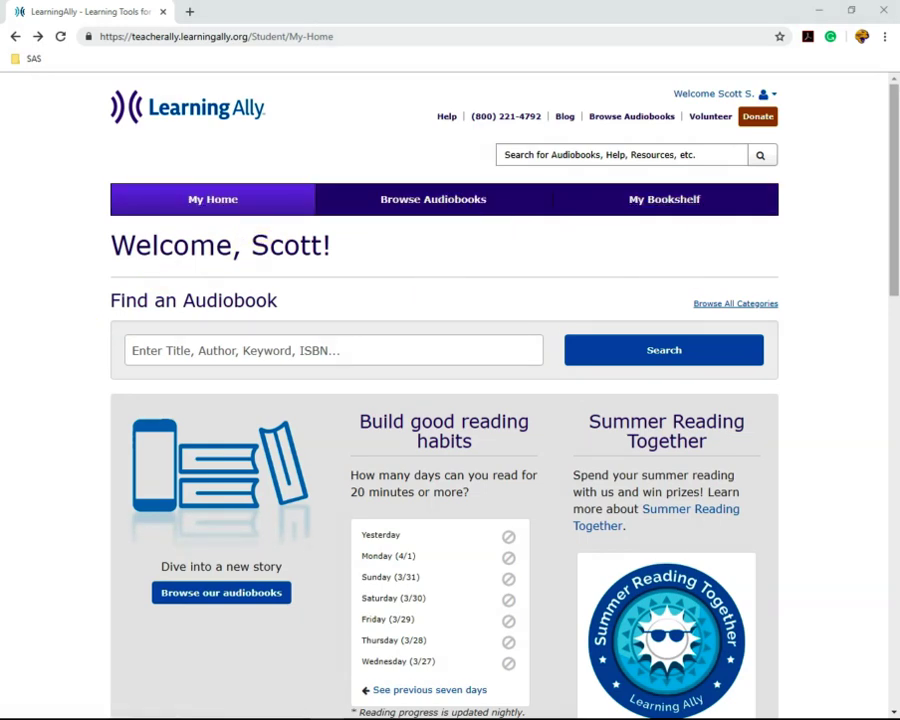
# From the bookshelf, start the audiobook listening setup and choose PC, Mac or Chromebook as the listening device
pyautogui.scroll(-1, 370, 460)
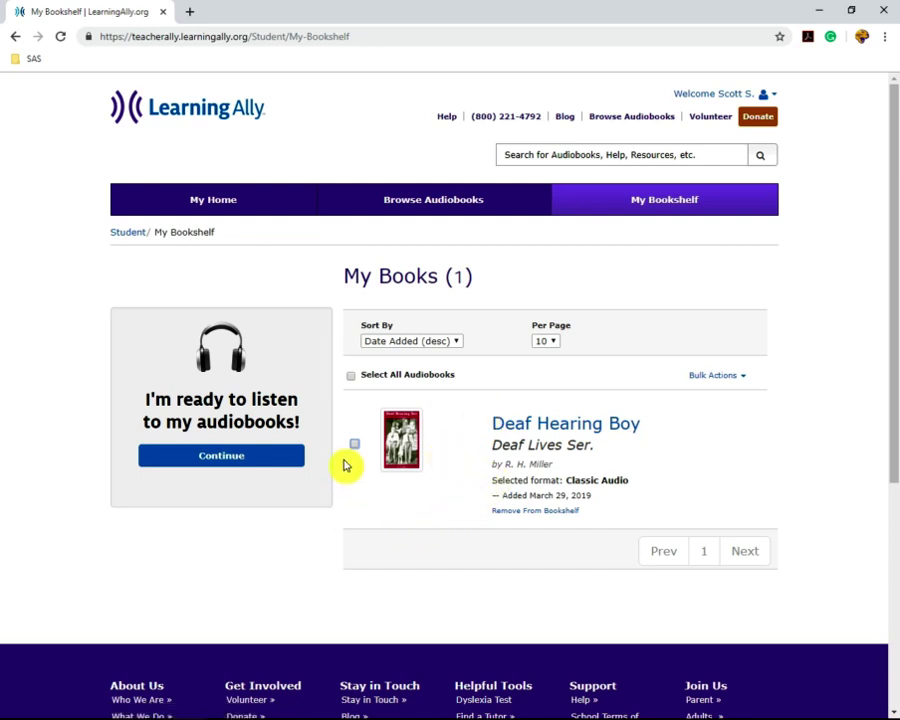
pyautogui.click(285, 458)
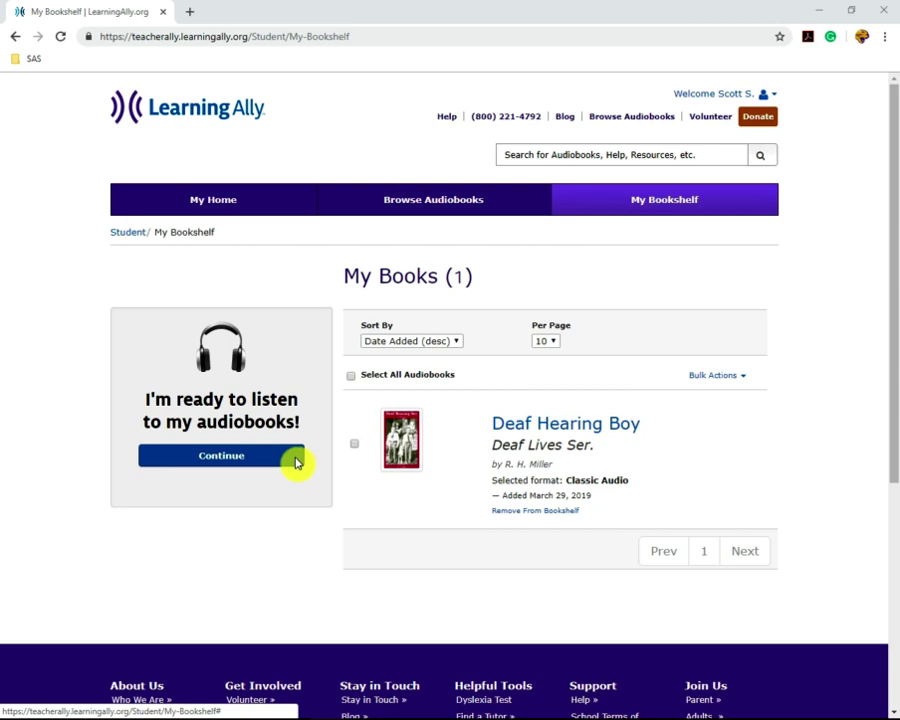
pyautogui.click(296, 458)
pyautogui.scroll(-2, 296, 463)
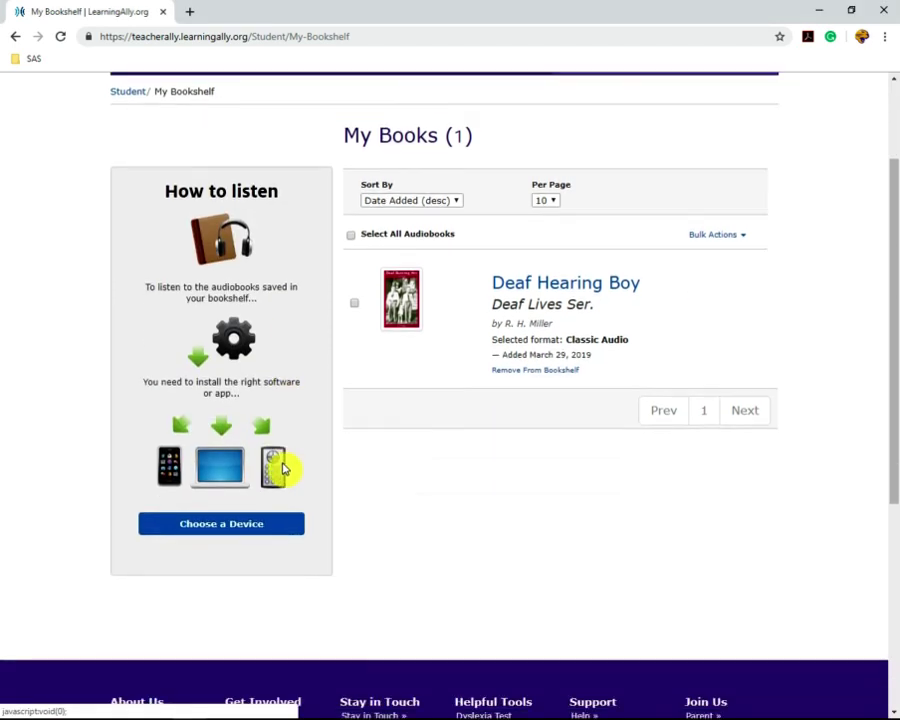
pyautogui.click(249, 532)
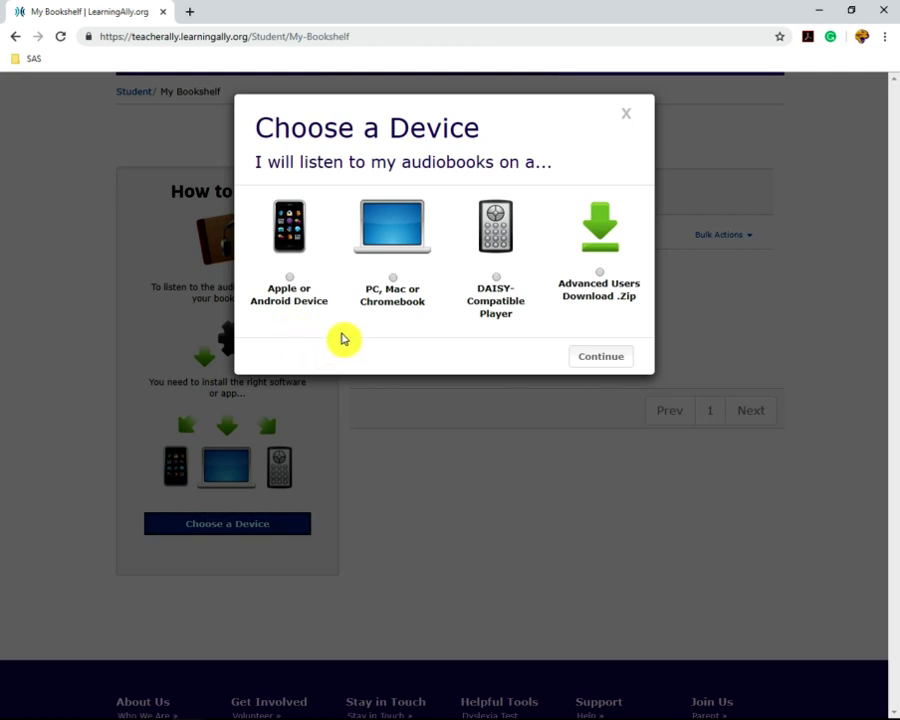
pyautogui.click(394, 287)
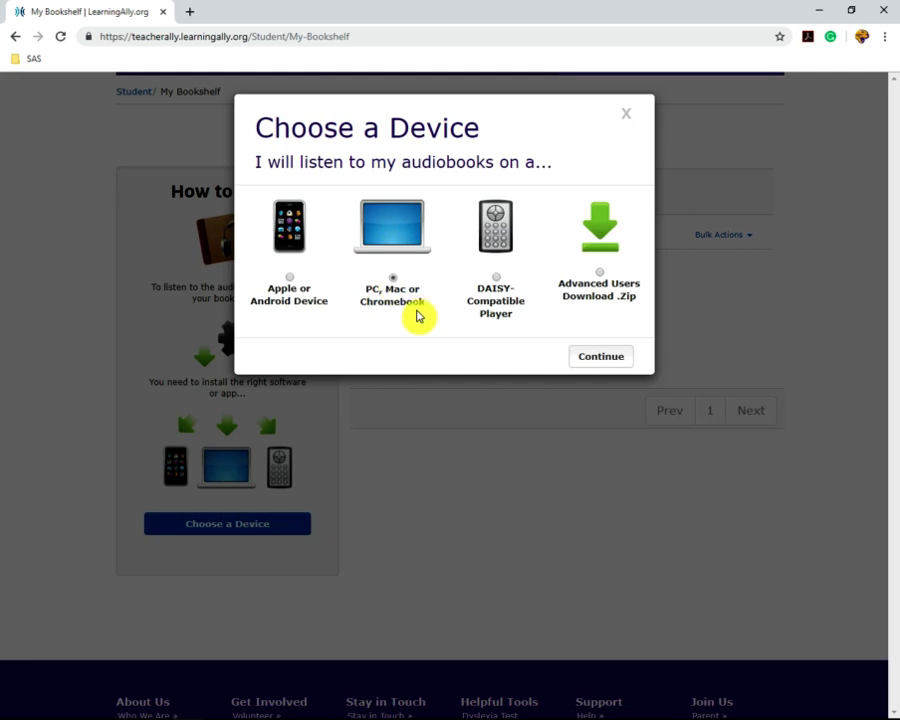
pyautogui.click(617, 357)
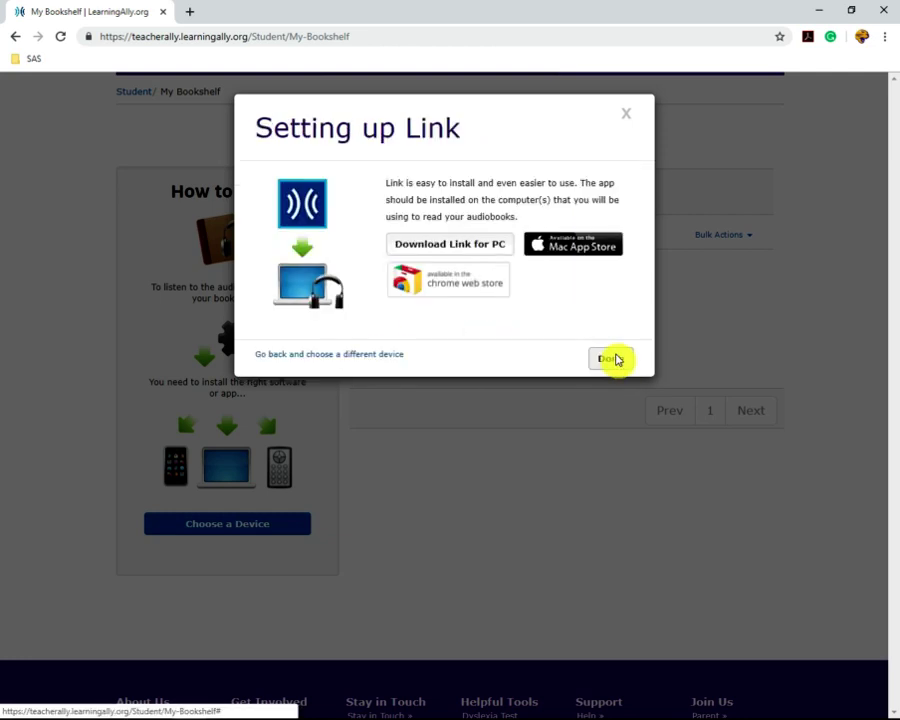
# Open the Chrome Web Store version of Learning Ally Link and add the app to Chrome
pyautogui.click(464, 294)
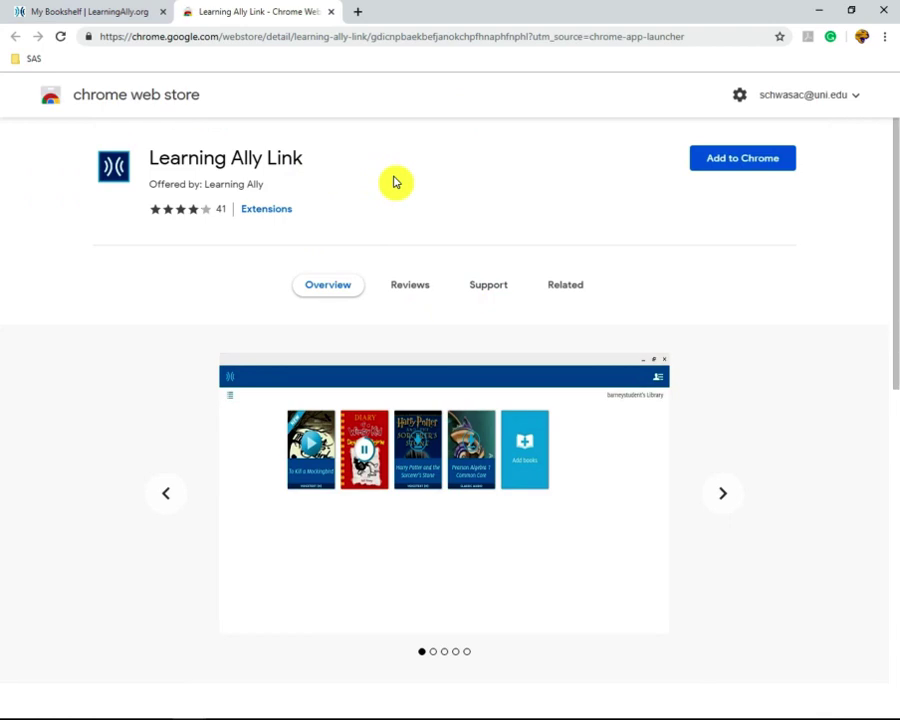
pyautogui.click(742, 164)
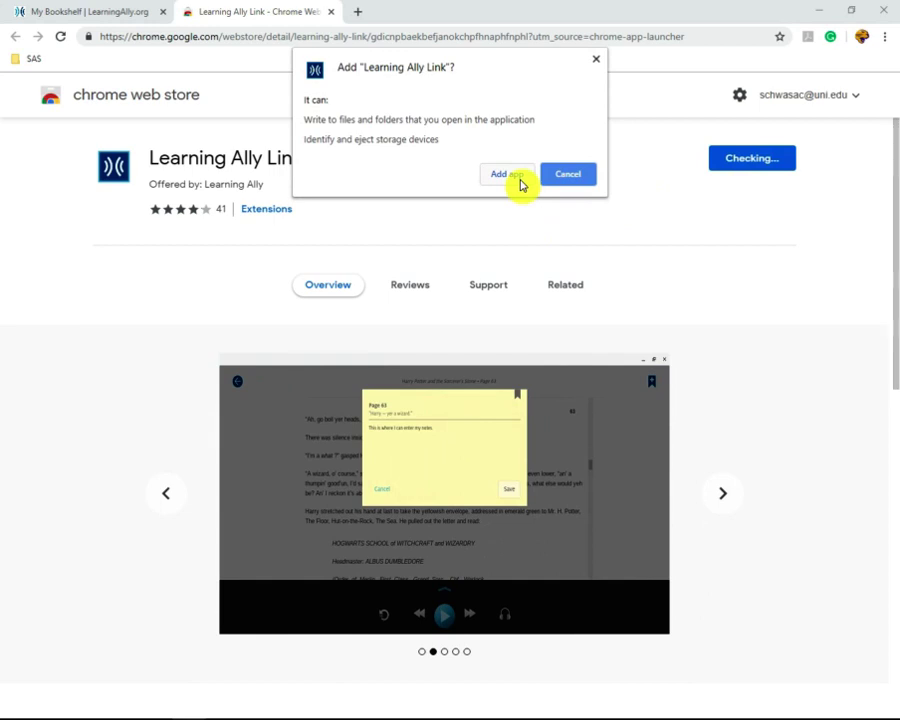
pyautogui.click(508, 175)
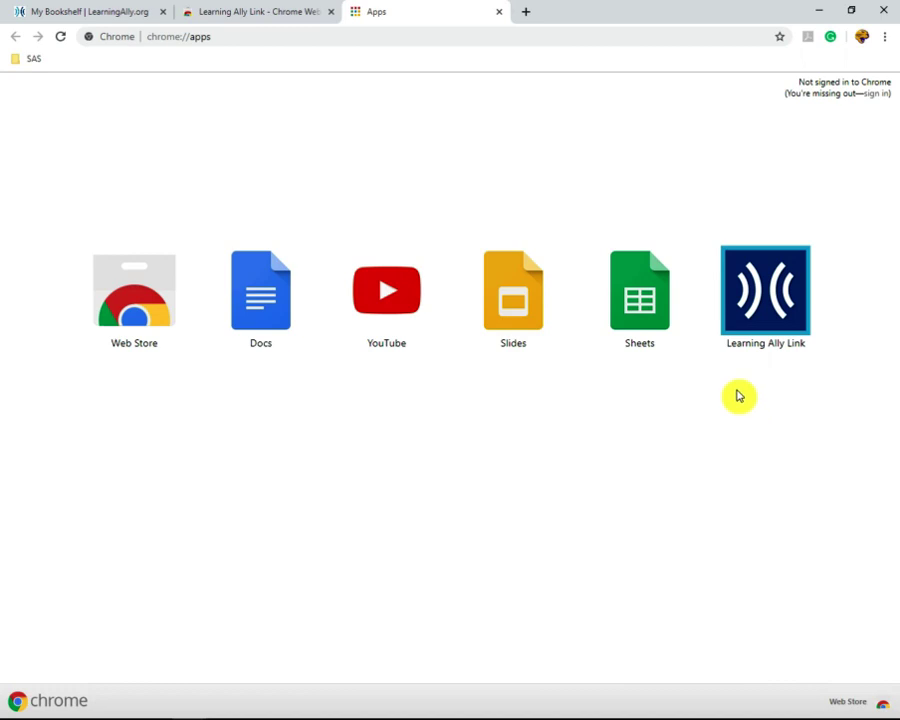
# Launch the Learning Ally Link app, bring its window fully into view and maximize it
pyautogui.click(771, 281)
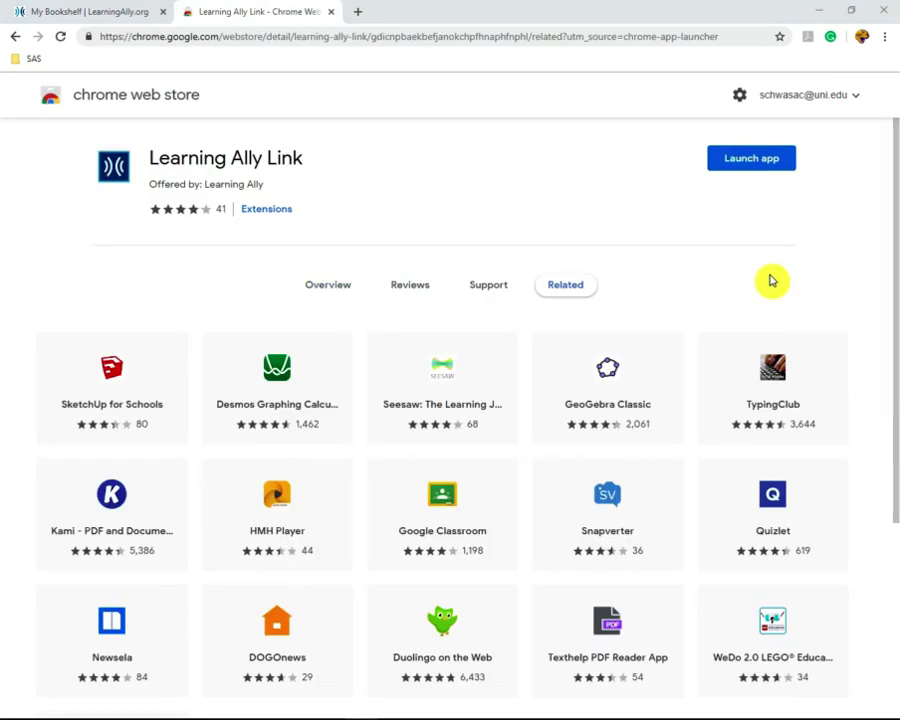
pyautogui.click(767, 164)
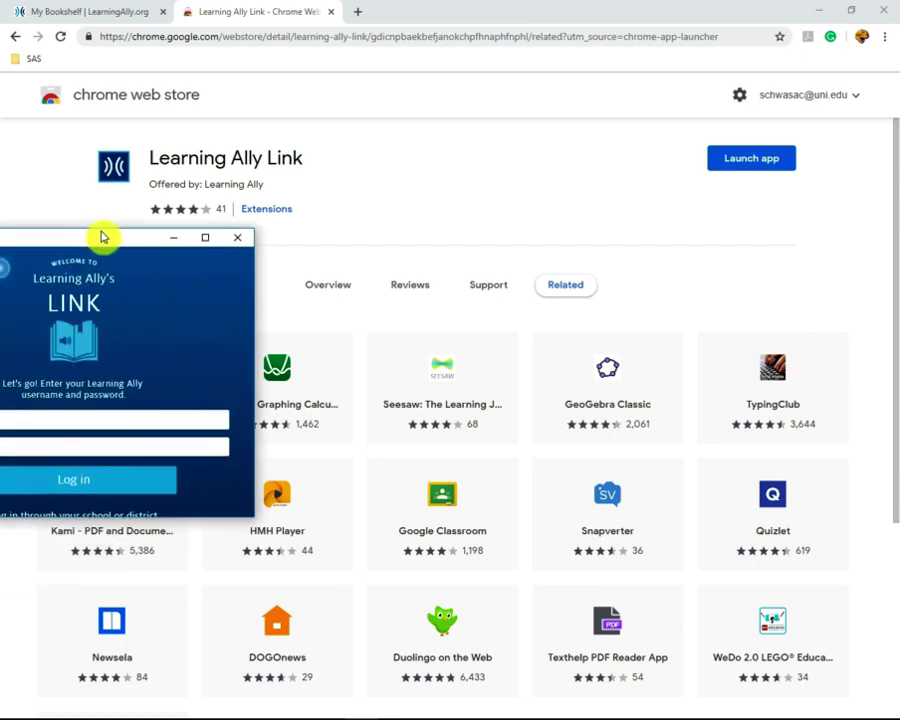
pyautogui.moveTo(100, 235); pyautogui.dragTo(462, 155)
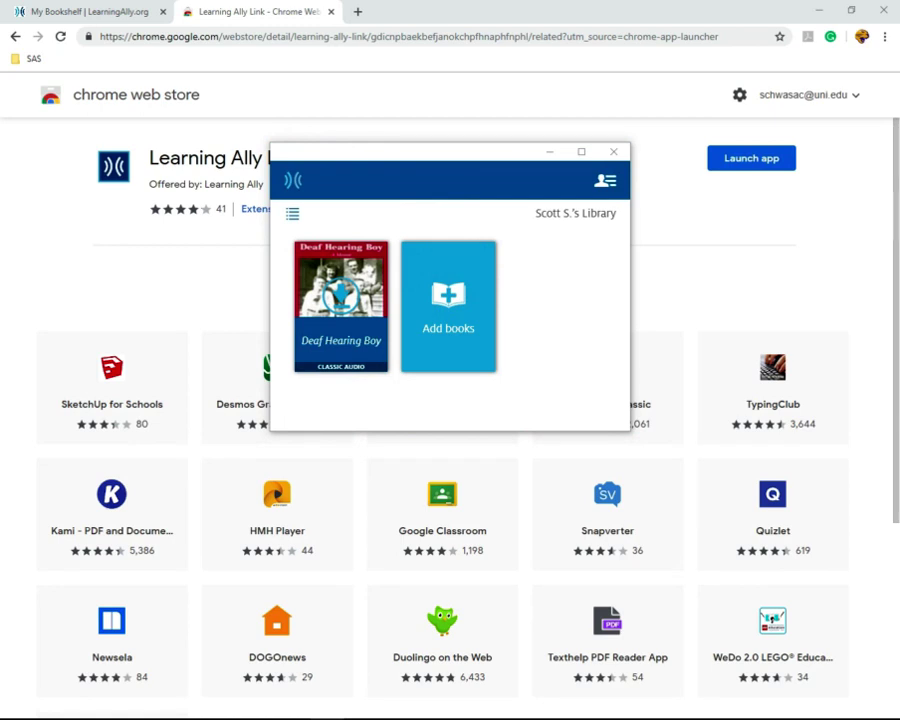
pyautogui.click(581, 152)
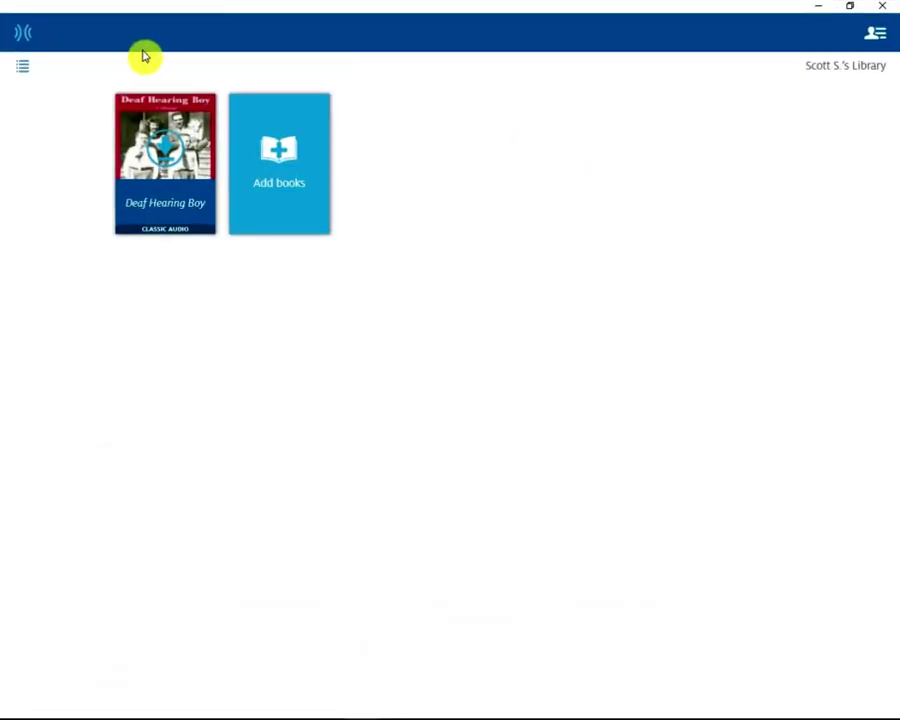
# Download the Deaf Hearing Boy audiobook to the library, open it and start playback
pyautogui.click(168, 158)
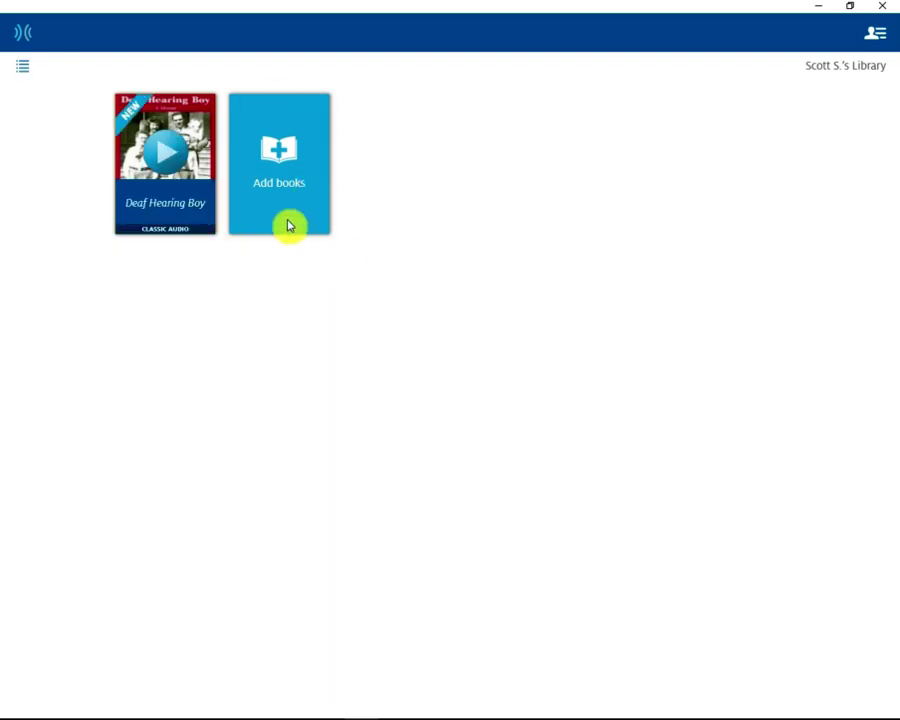
pyautogui.click(165, 162)
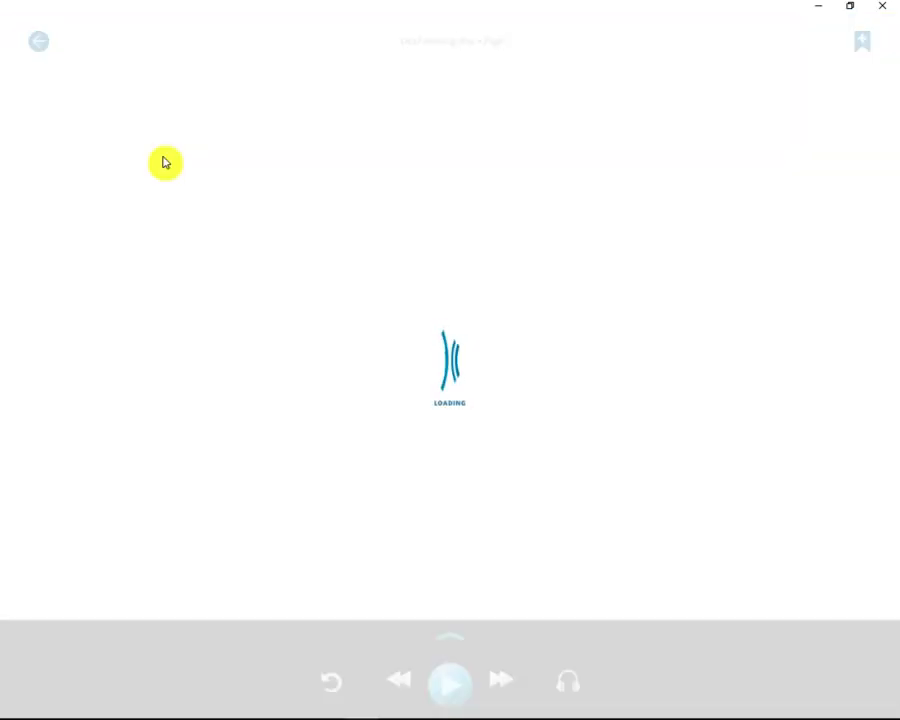
pyautogui.click(451, 681)
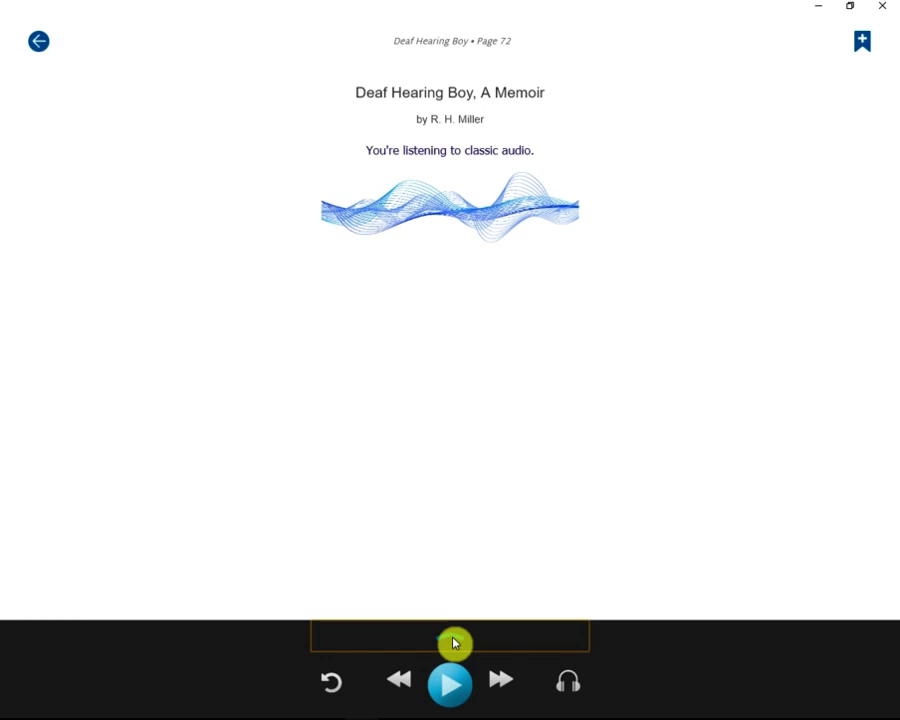
# Expand the player controls, jump to chapter 2 through the book's table of contents and play from there
pyautogui.click(453, 643)
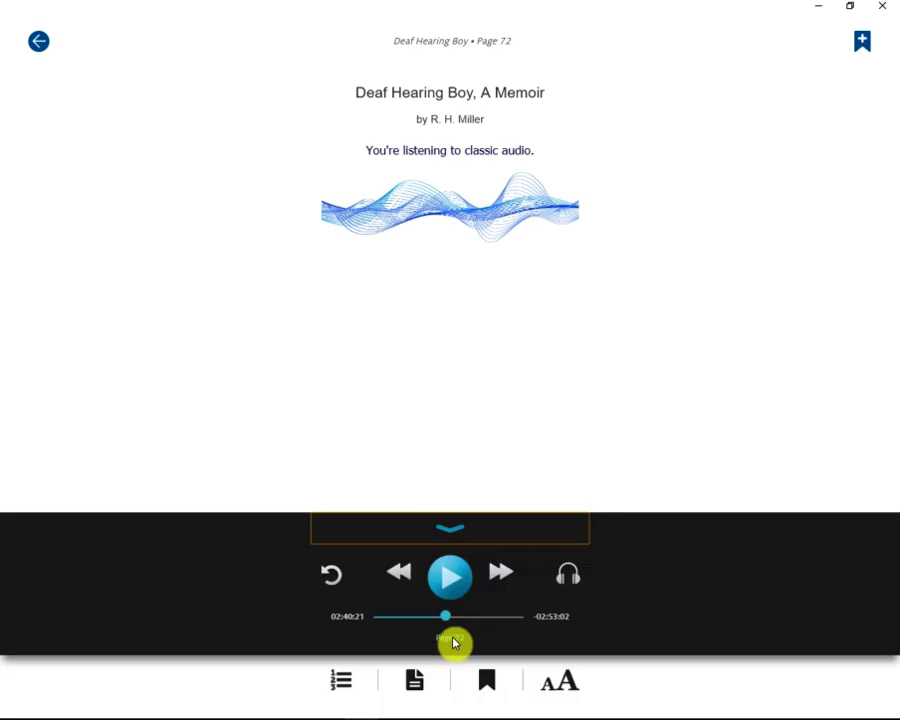
pyautogui.click(349, 686)
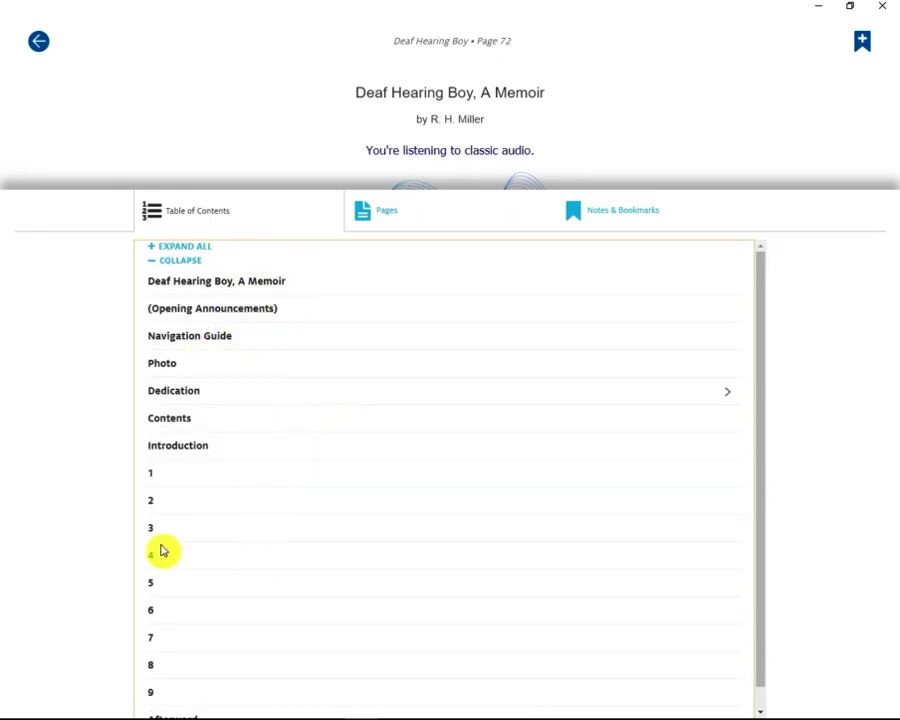
pyautogui.click(153, 505)
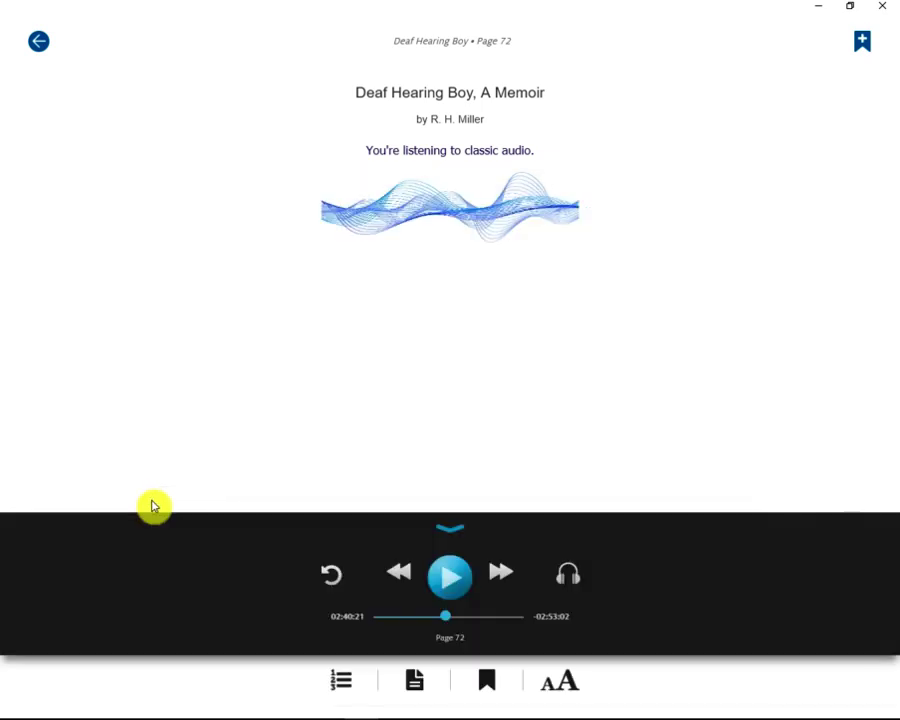
pyautogui.click(462, 585)
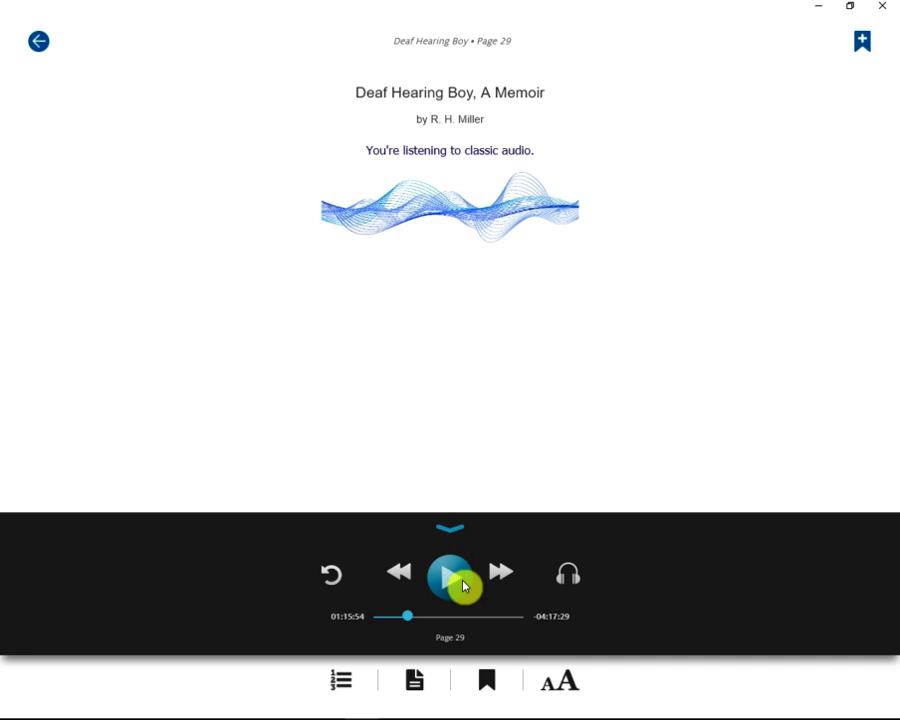
# Look through the book's list of page ranges, then return to the expanded player controls
pyautogui.click(417, 685)
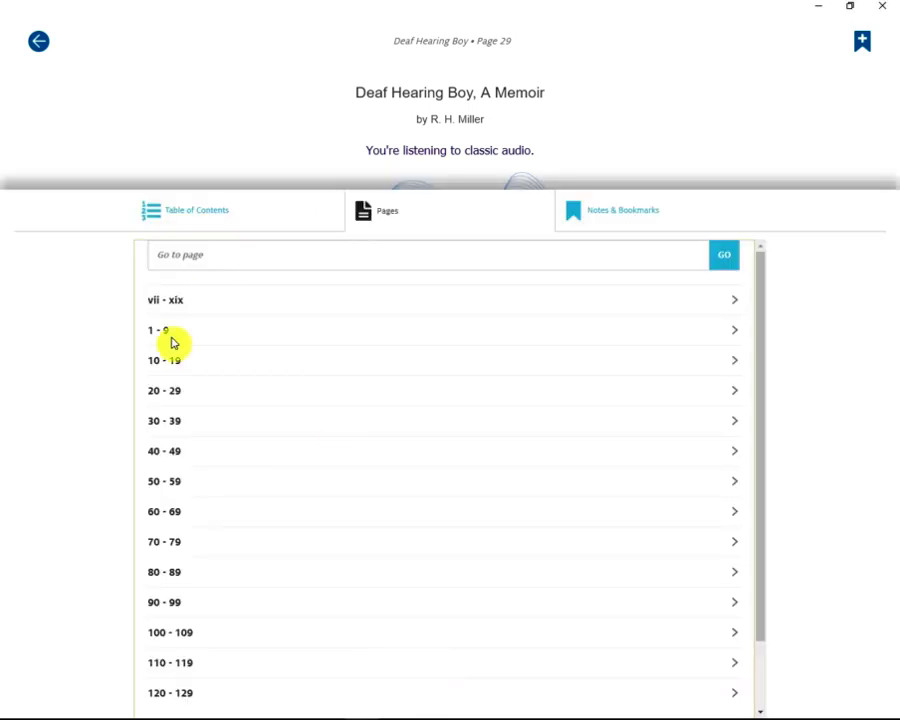
pyautogui.scroll(-2, 176, 484)
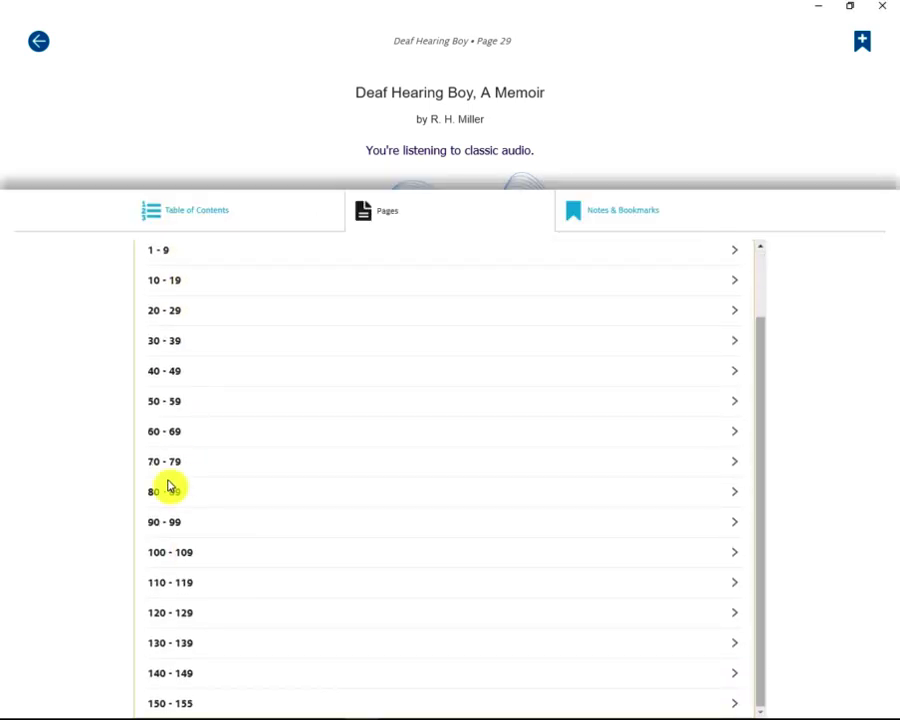
pyautogui.scroll(2, 170, 484)
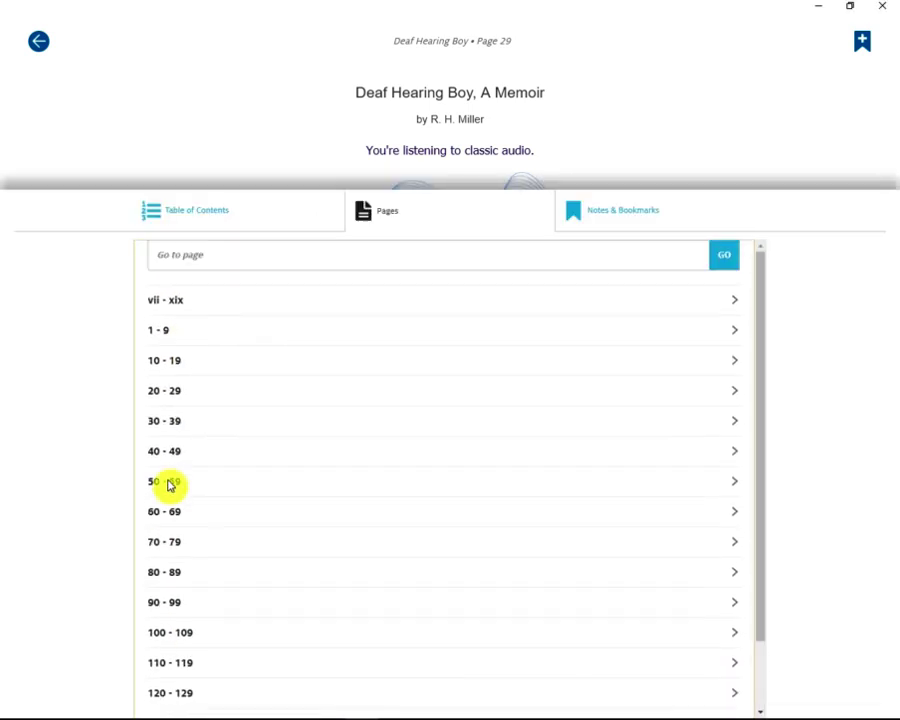
pyautogui.click(594, 128)
pyautogui.click(442, 637)
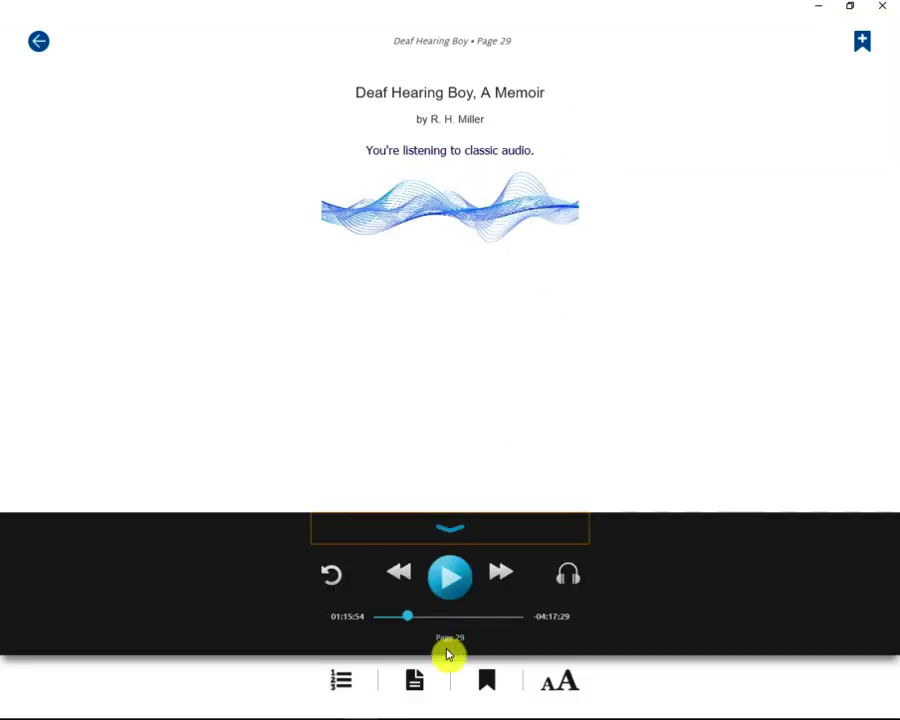
# Examine the book's notes, bookmarks and vocabulary lists, and view the text size, spacing and color settings
pyautogui.click(497, 681)
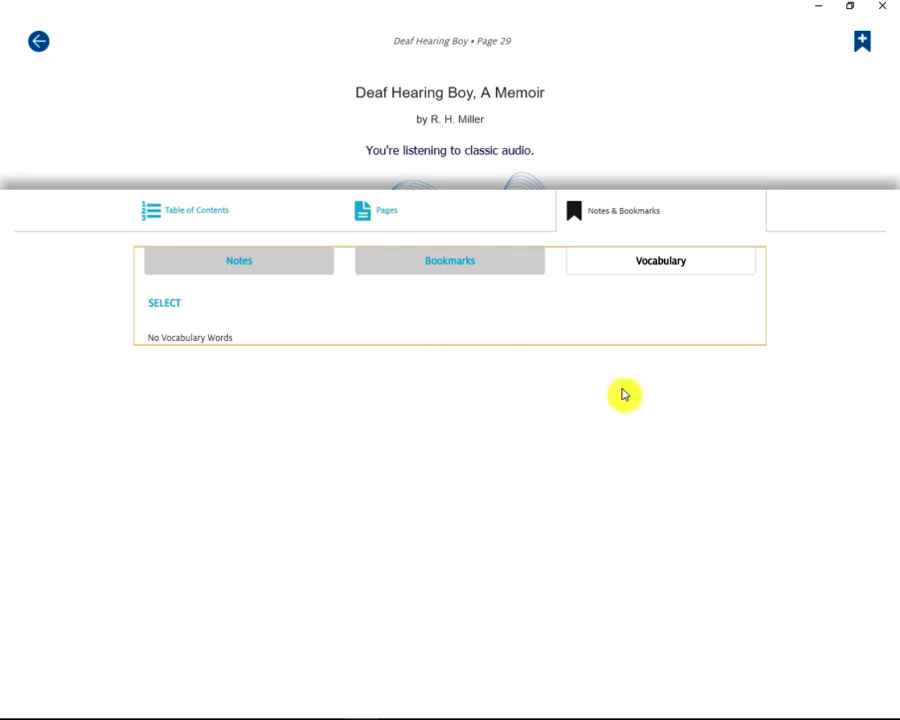
pyautogui.click(860, 45)
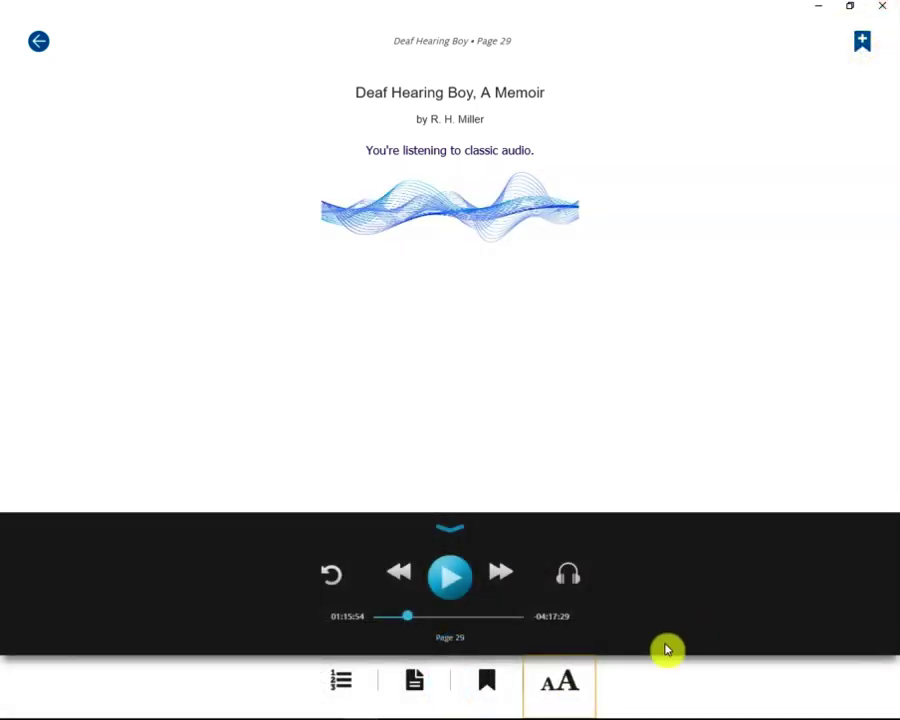
pyautogui.click(546, 688)
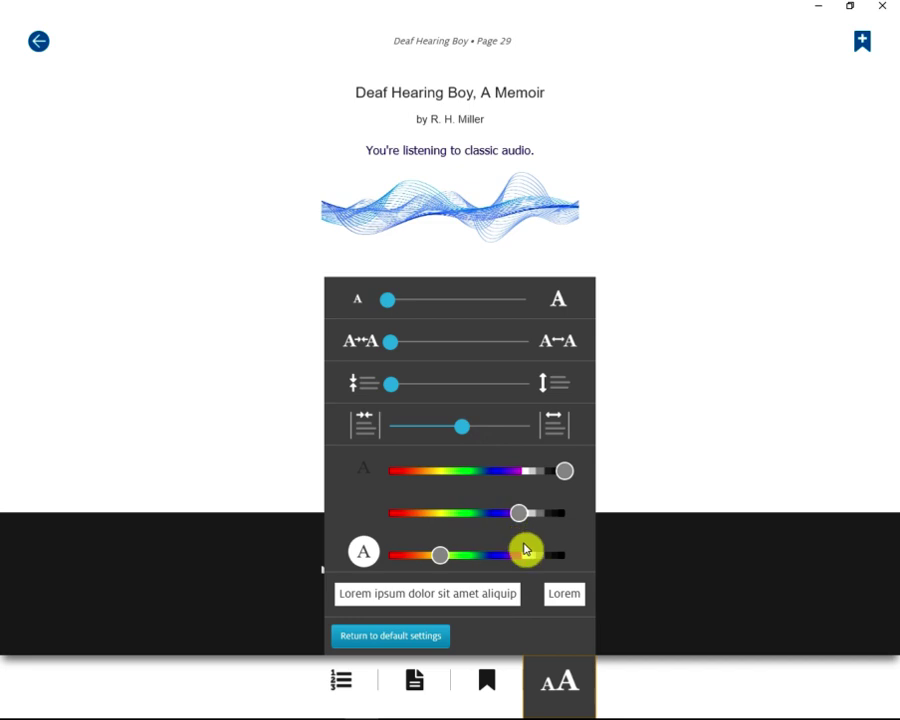
pyautogui.click(561, 680)
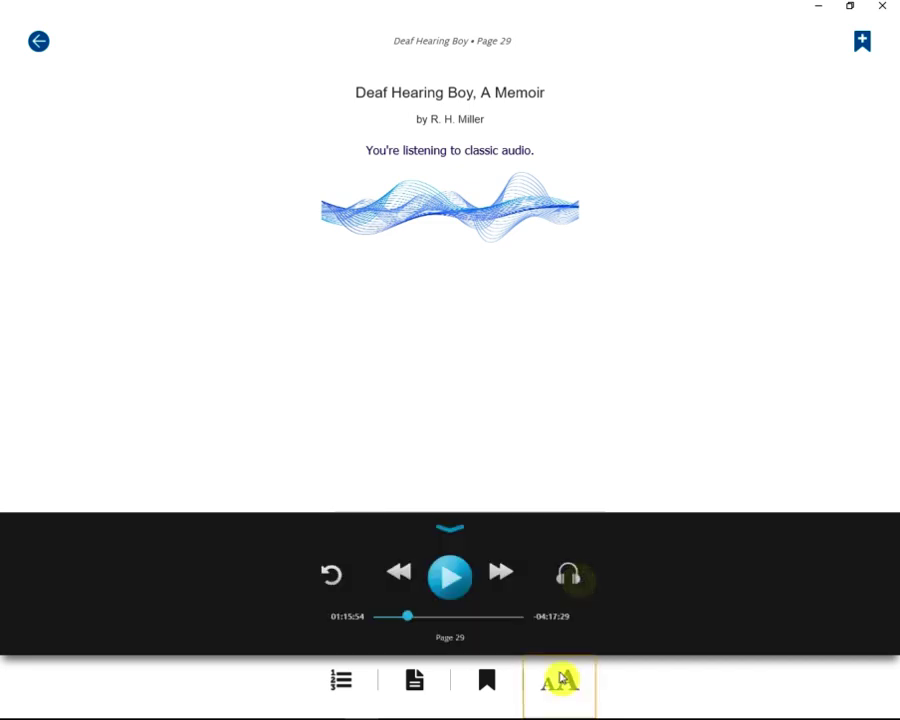
# View the volume, speed, image description and audio playback settings, then return to the book library
pyautogui.click(576, 578)
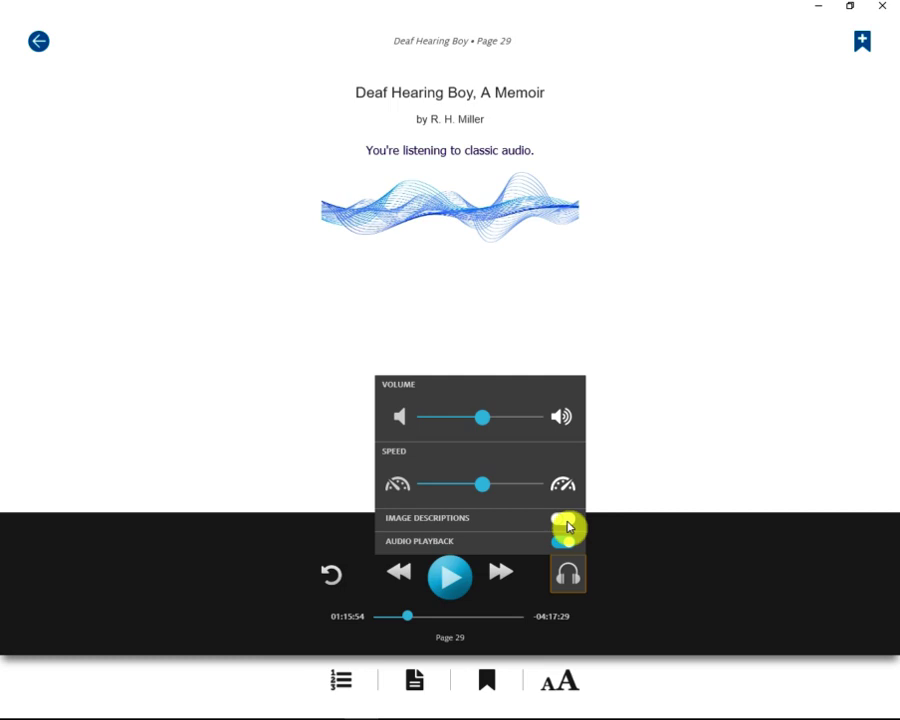
pyautogui.click(466, 311)
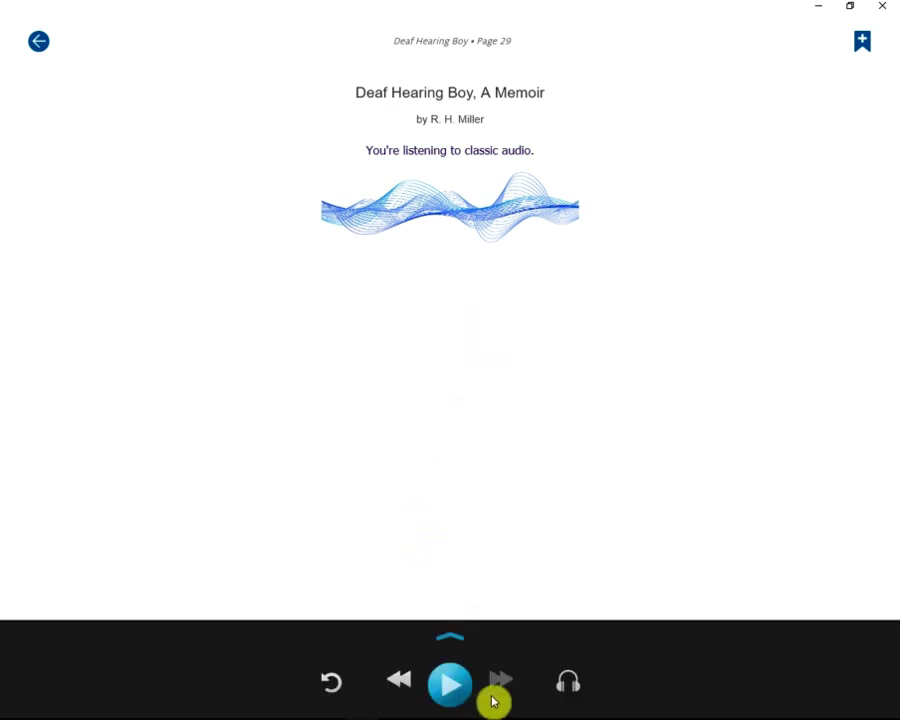
pyautogui.click(40, 43)
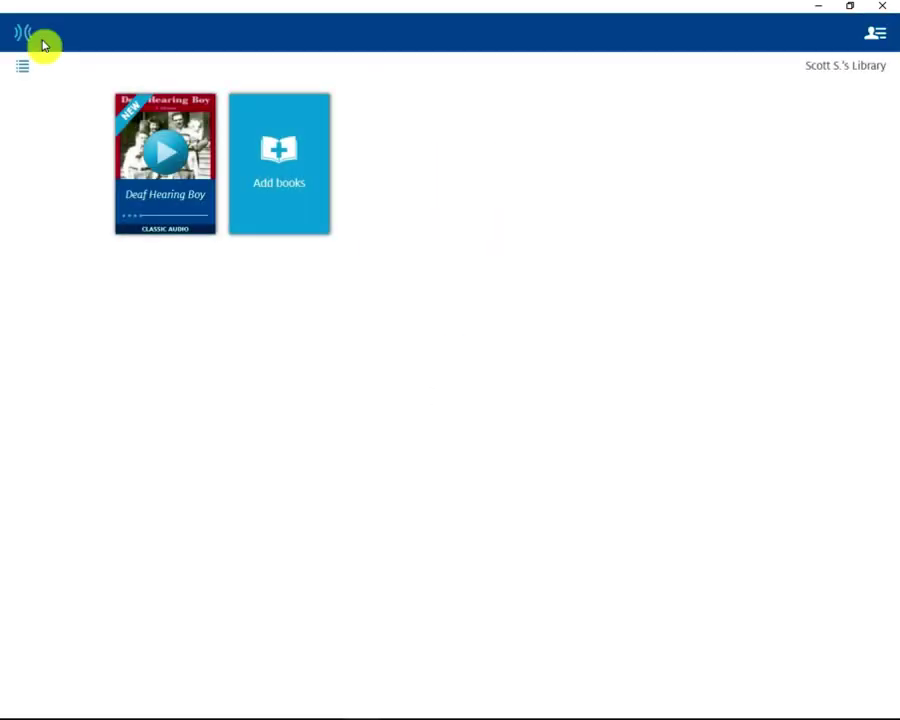